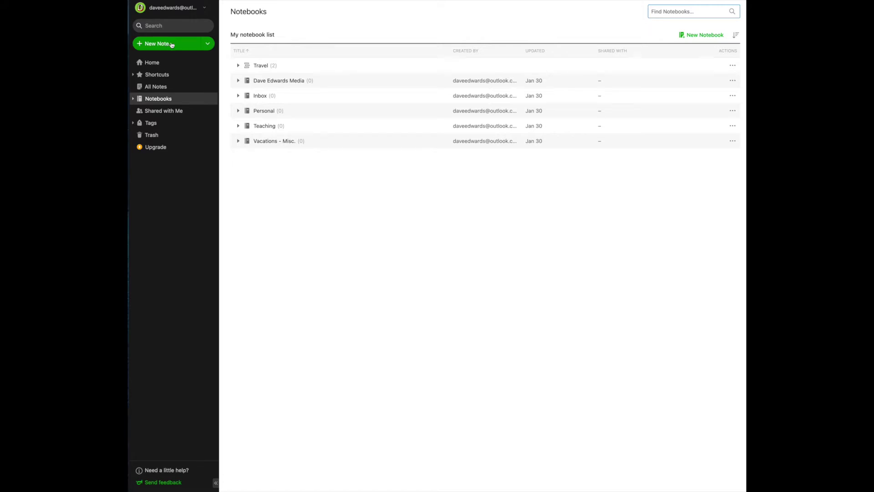
Create a new untitled note in the Inbox notebook
{"action": "left_click", "coordinate": [172, 44]}
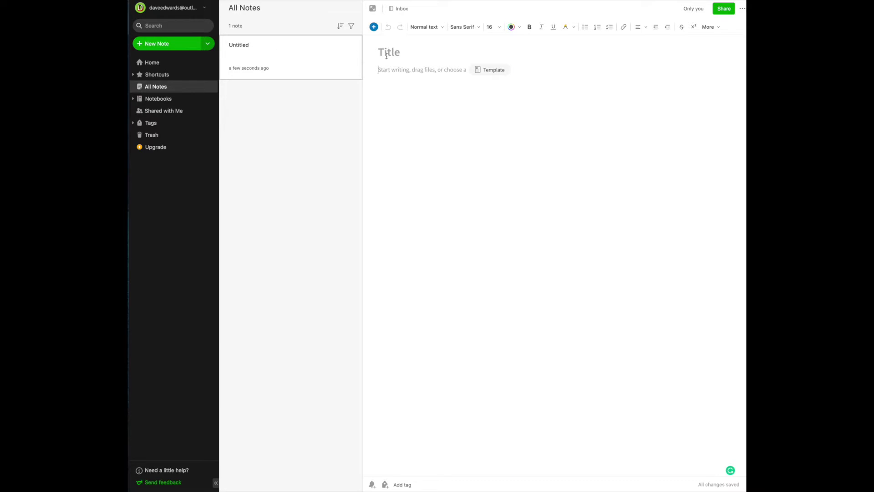
Title the new note 'Plan A New Video', correcting the typos, and move into the body
{"action": "left_click", "coordinate": [470, 55]}
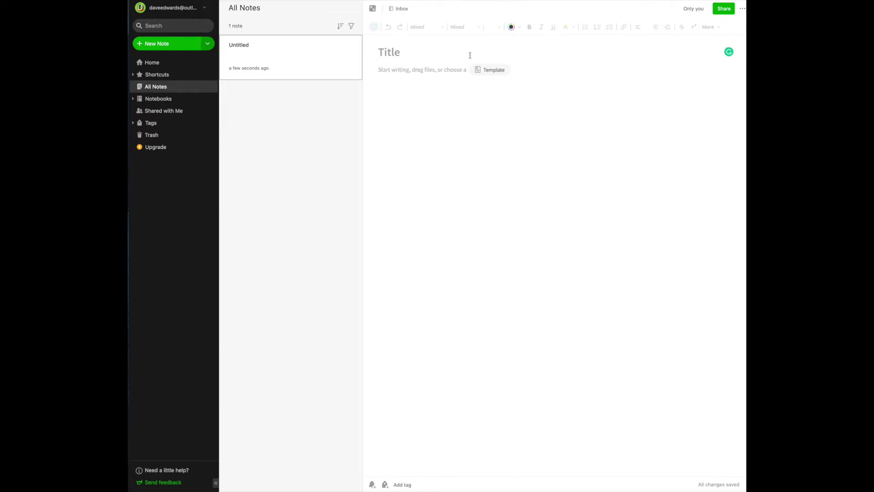
{"action": "type", "text": "Plan A New Vido"}
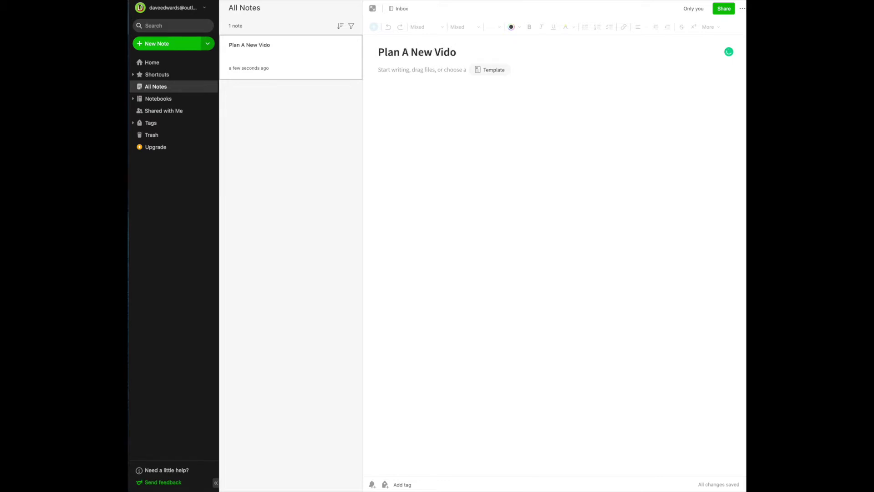
{"action": "key", "text": "BackSpace"}
{"action": "type", "text": "e"}
{"action": "type", "text": "o,"}
{"action": "key", "text": "BackSpace"}
{"action": "left_click", "coordinate": [378, 72]}
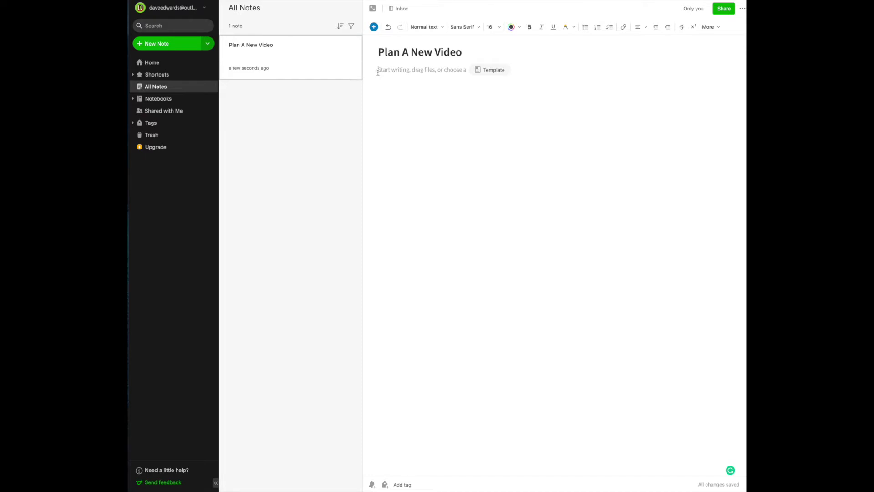
Type placeholder text, then the lines 'Plan video', 'Call Bob' and 'Check Budget' in the body
{"action": "type", "text": "asdfja;dlfa;dlajsd;ldfa"}
{"action": "key", "text": "Return"}
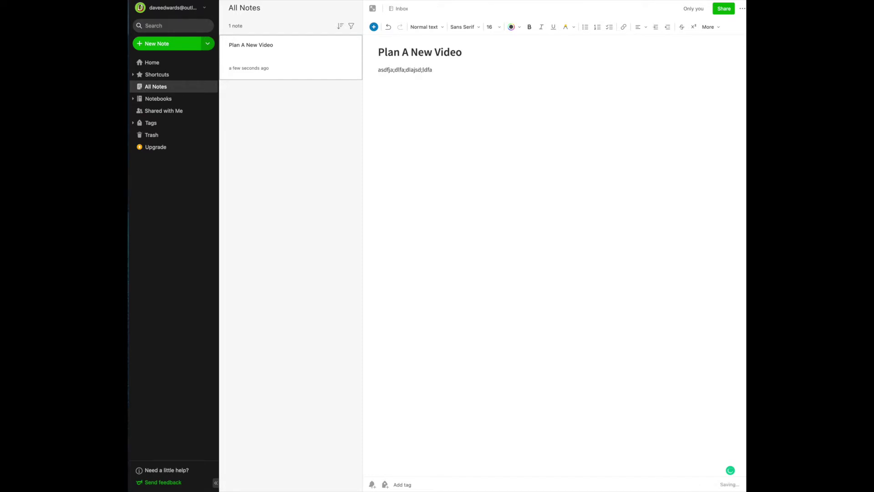
{"action": "type", "text": "Plan video"}
{"action": "key", "text": "Return"}
{"action": "type", "text": "Call Bobv"}
{"action": "key", "text": "Return"}
{"action": "type", "text": "Check Budget"}
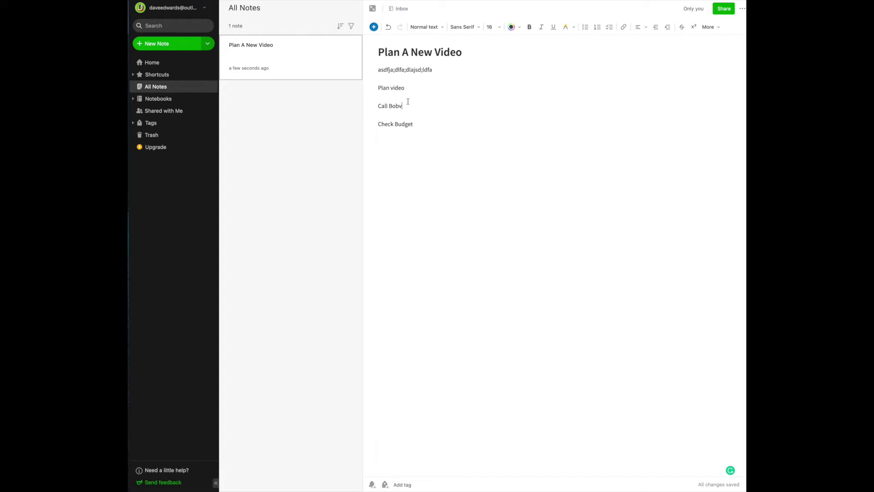
{"action": "key", "text": "BackSpace"}
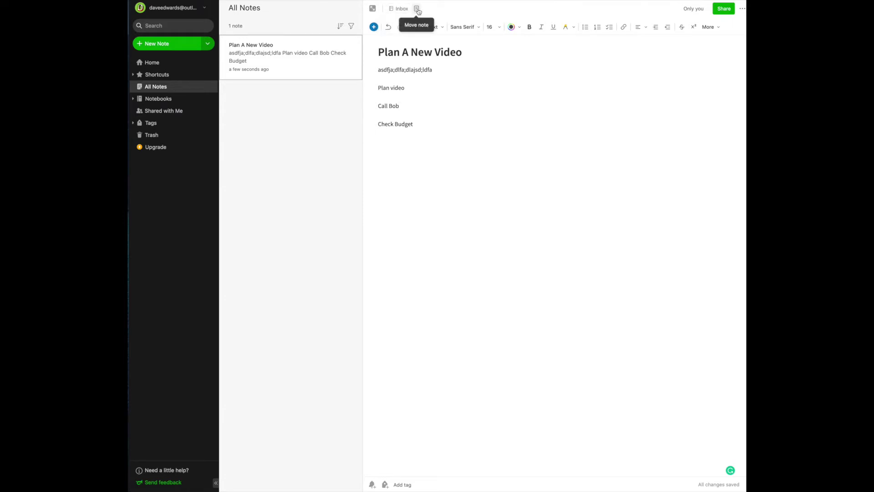
Move the note from Inbox into the Dave Edwards Media notebook and show the notebook list
{"action": "left_click", "coordinate": [417, 9]}
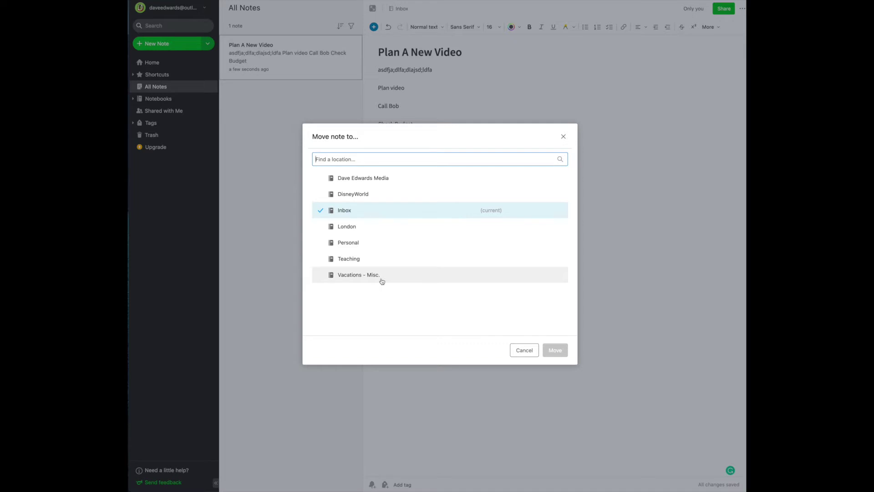
{"action": "left_click", "coordinate": [377, 179]}
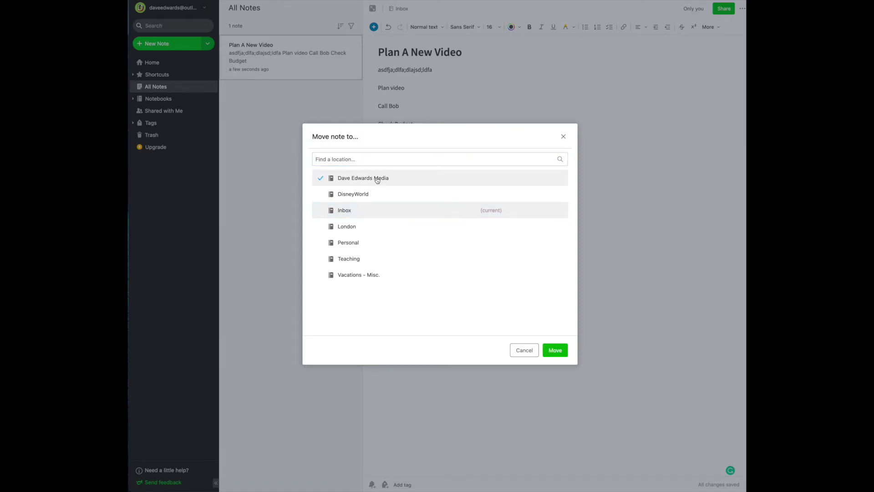
{"action": "left_click", "coordinate": [554, 353]}
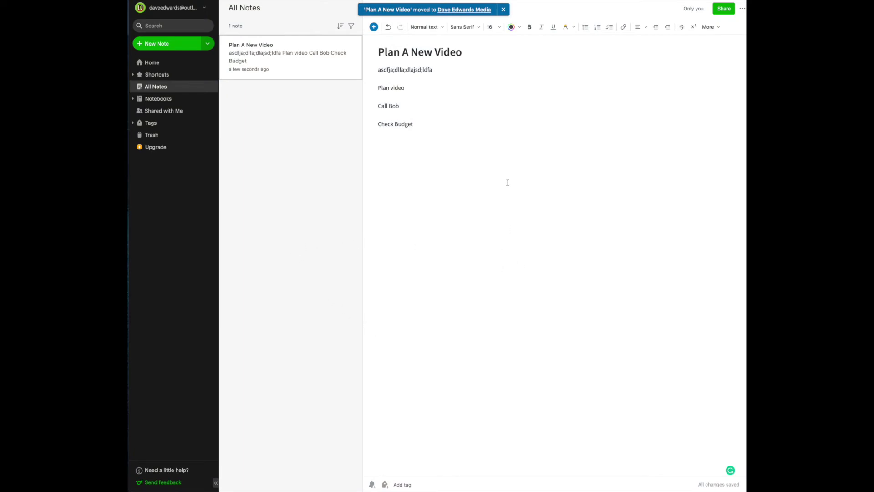
{"action": "left_click", "coordinate": [168, 103]}
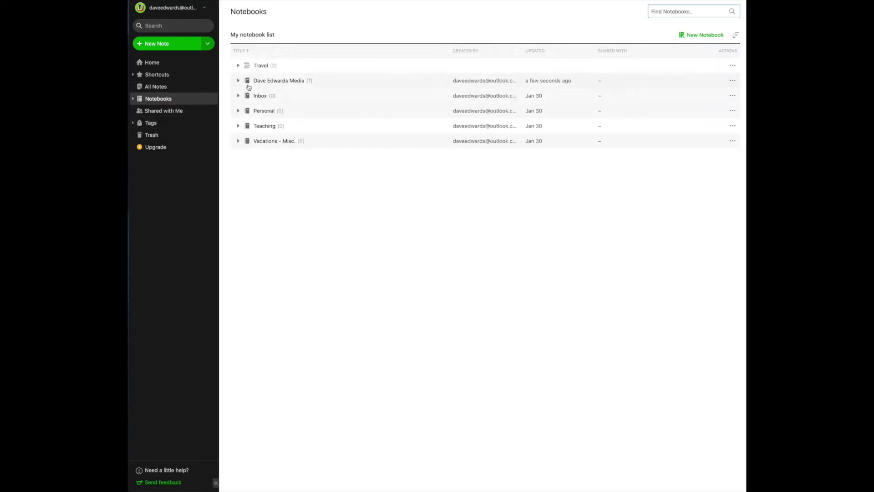
Open the Dave Edwards Media notebook's note and select the Plan video and Call Bob lines
{"action": "left_click", "coordinate": [261, 83]}
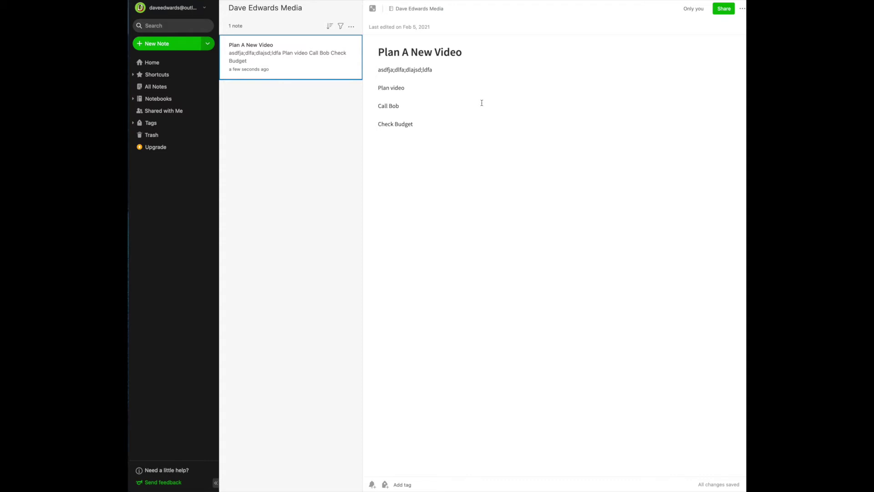
{"action": "left_click", "coordinate": [461, 115]}
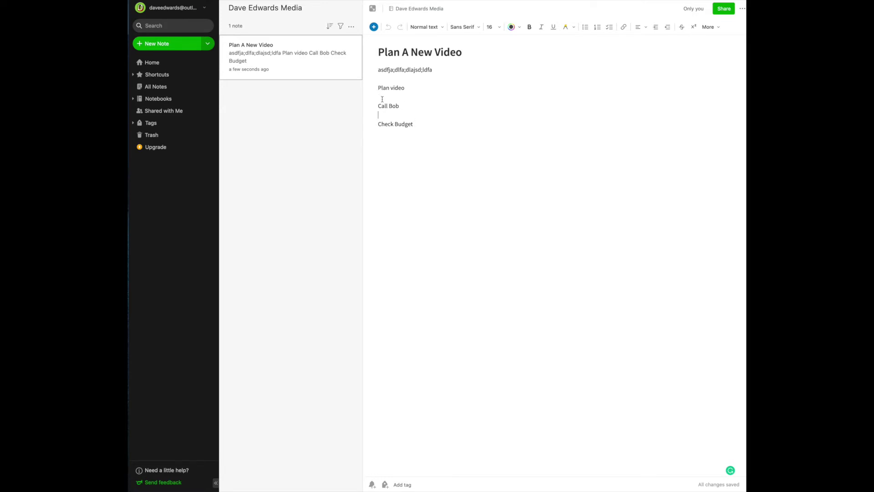
{"action": "left_click_drag", "start_coordinate": [400, 105], "coordinate": [372, 87]}
Convert the selected lines from bullets to numbers to a checklist, leaving Plan video unticked
{"action": "left_click", "coordinate": [587, 32]}
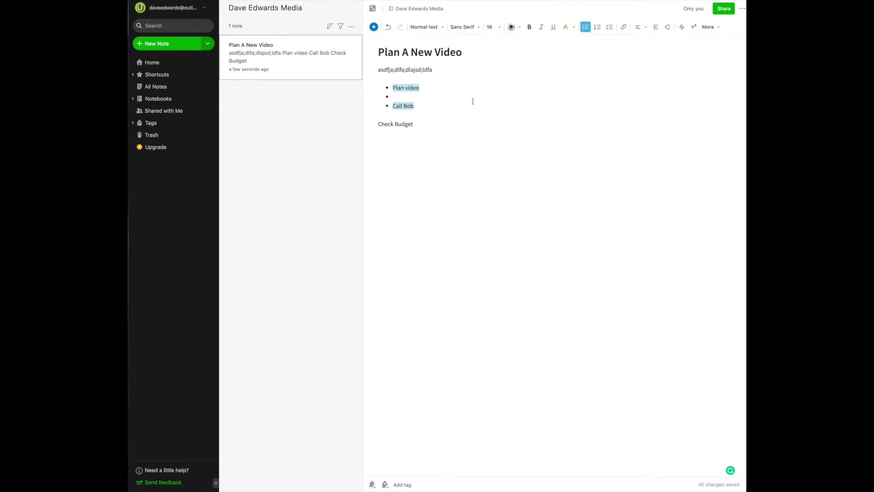
{"action": "left_click", "coordinate": [598, 28]}
{"action": "left_click", "coordinate": [610, 26]}
{"action": "left_click", "coordinate": [385, 88]}
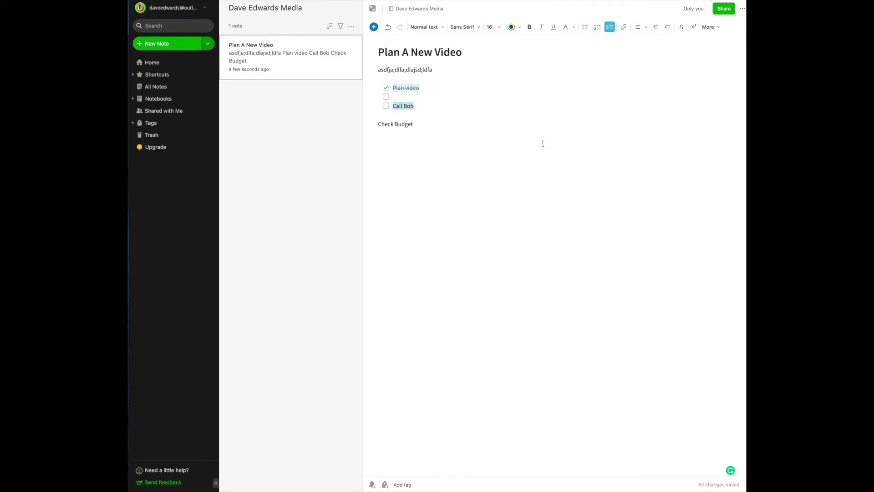
{"action": "left_click", "coordinate": [386, 87]}
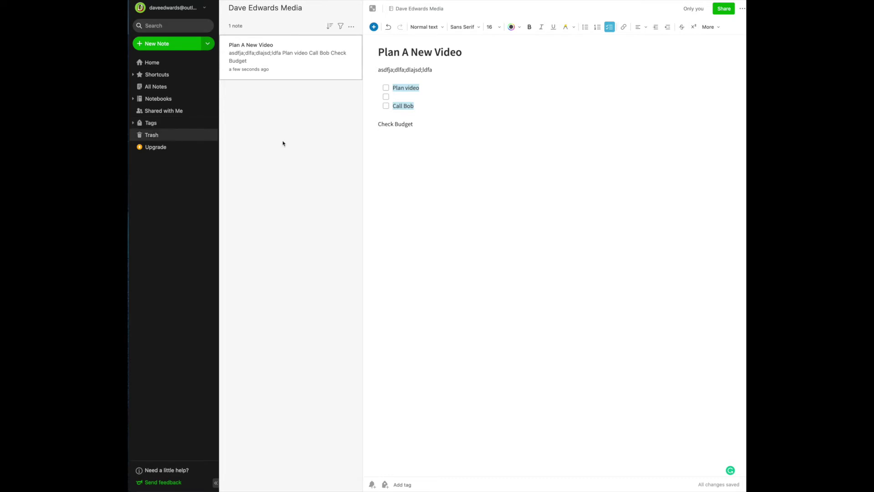
Tag the note with the existing Bob tag and a newly created Mary tag
{"action": "left_click", "coordinate": [439, 95]}
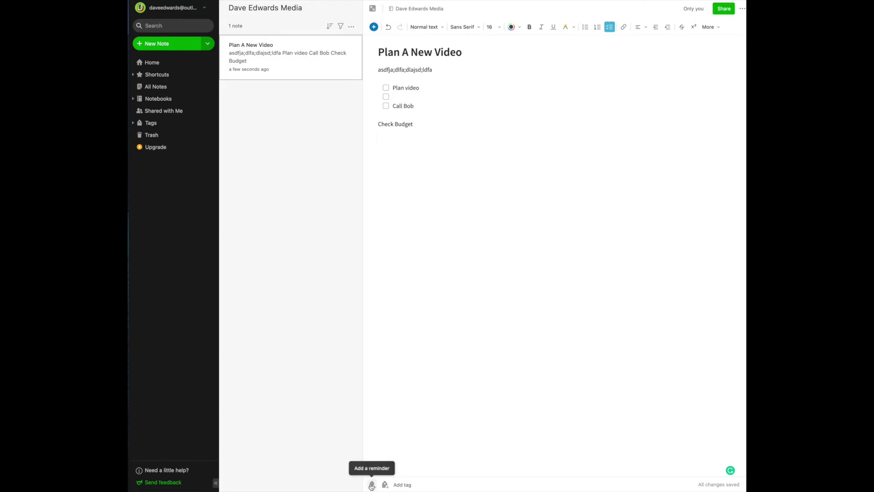
{"action": "left_click", "coordinate": [385, 485]}
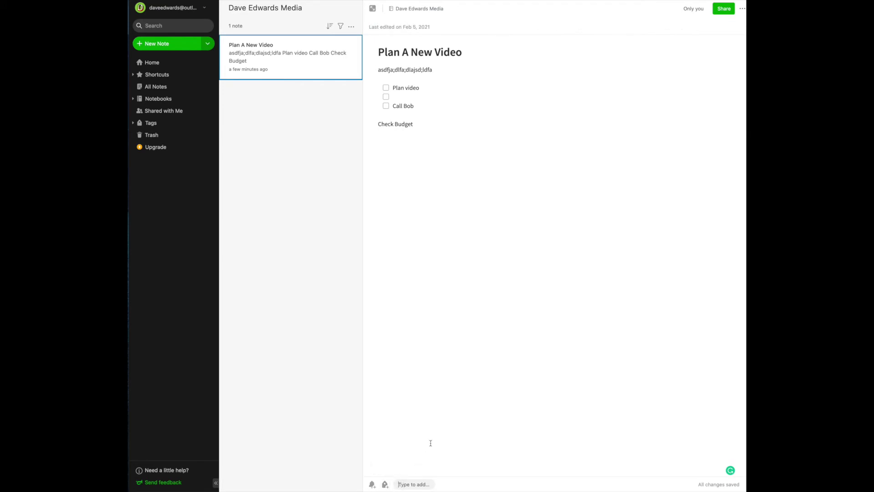
{"action": "type", "text": "Bob"}
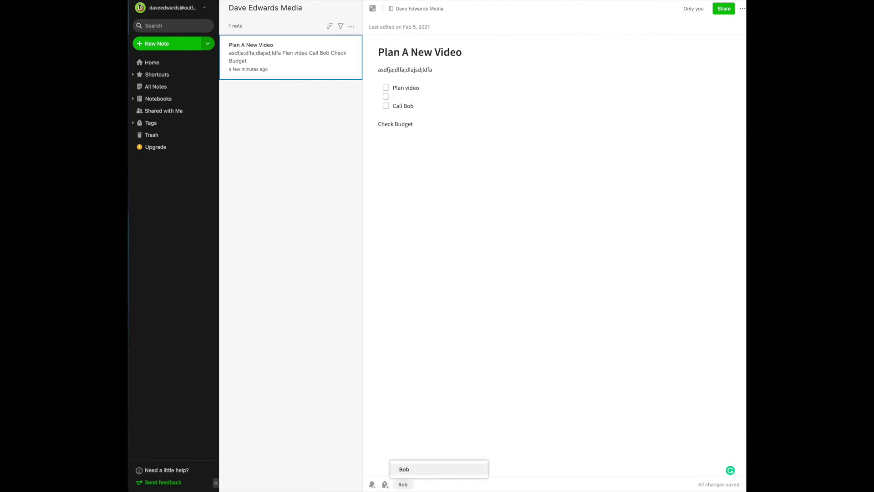
{"action": "left_click", "coordinate": [413, 469]}
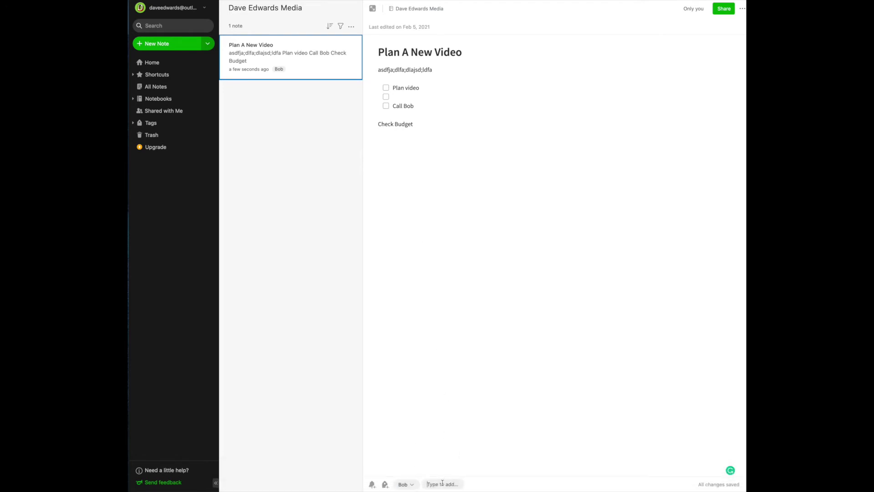
{"action": "type", "text": "Mar"}
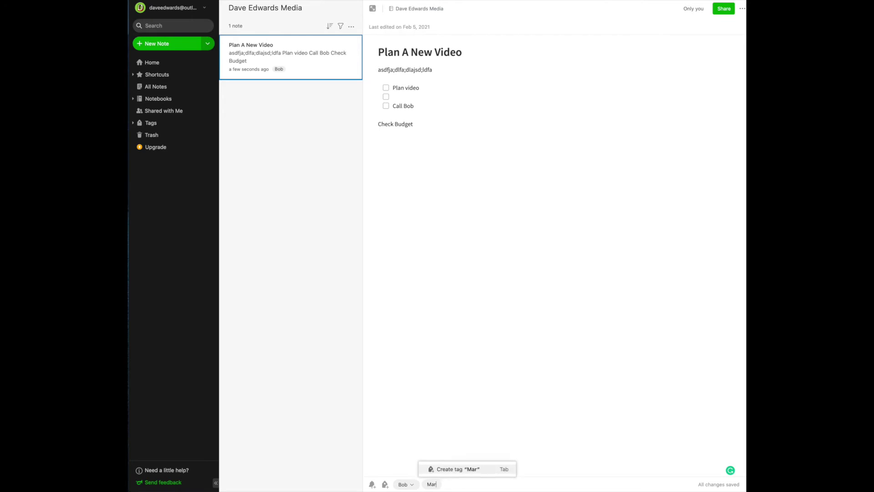
{"action": "type", "text": "y"}
{"action": "key", "text": "Return"}
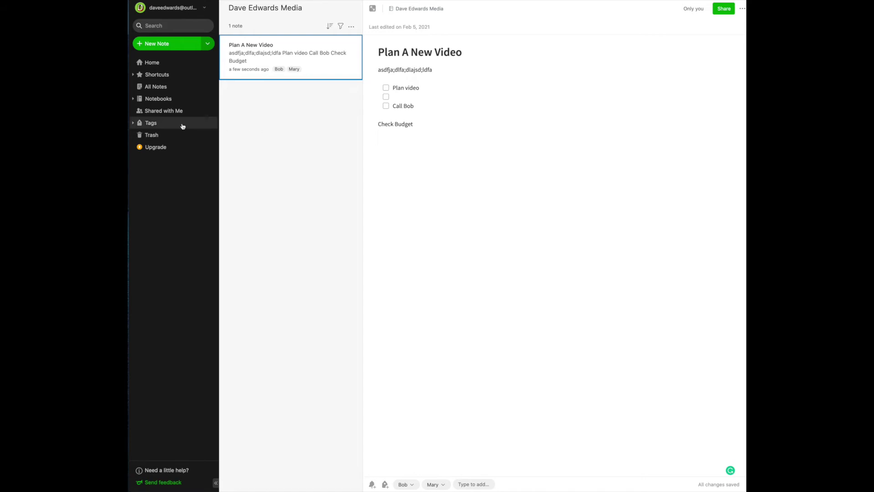
Filter notes by the Bob tag, showing only Plan A New Video, then return to the Tags list
{"action": "left_click", "coordinate": [154, 123]}
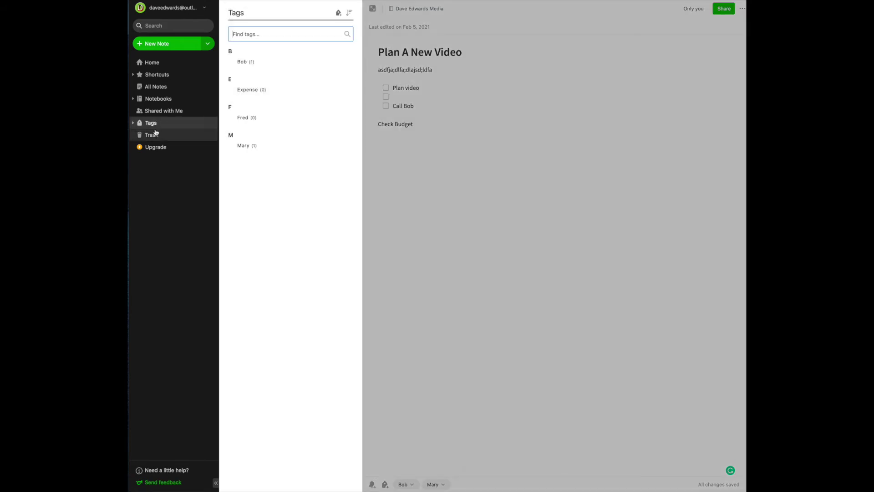
{"action": "left_click", "coordinate": [240, 63]}
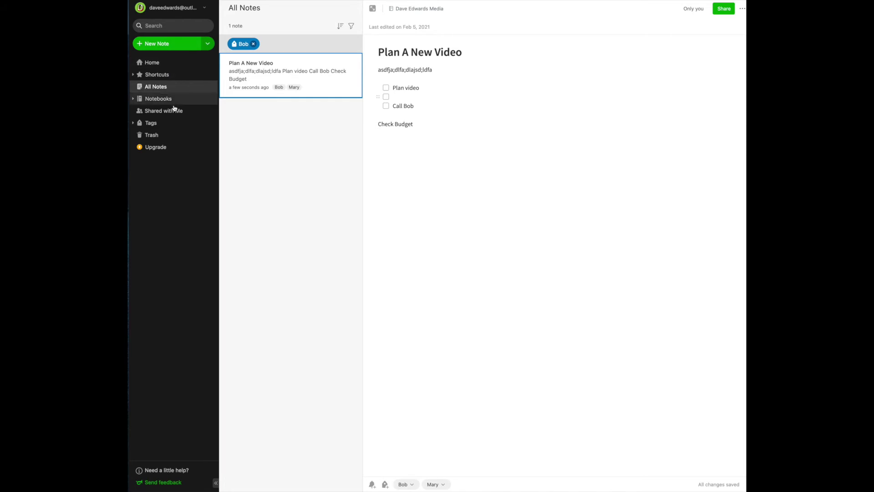
{"action": "left_click", "coordinate": [154, 127]}
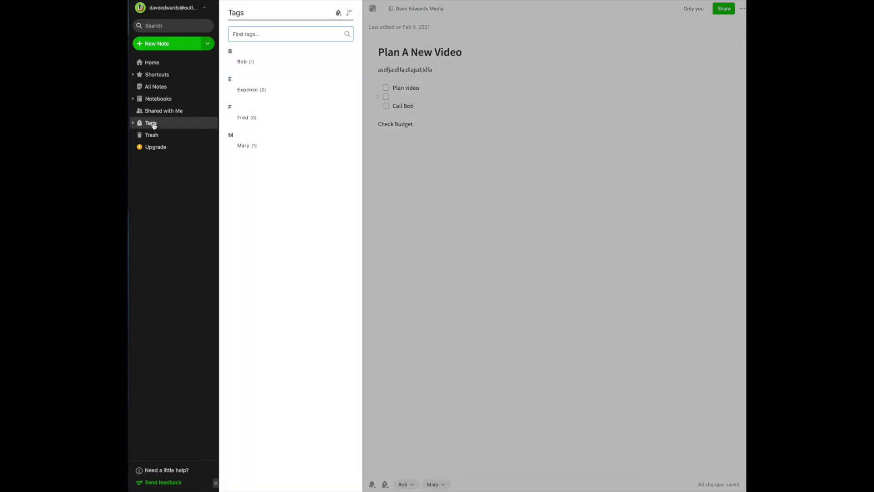
{"action": "left_click", "coordinate": [244, 62]}
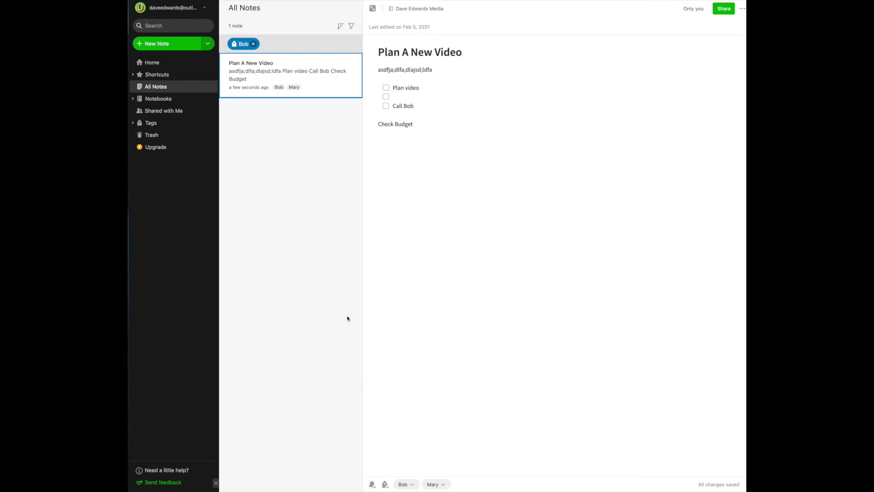
{"action": "left_click", "coordinate": [148, 124]}
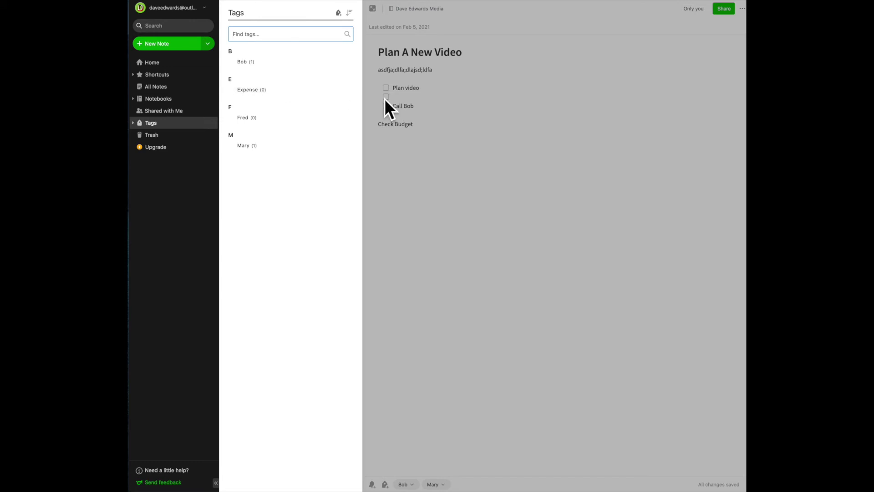
Add the line '$10.00 Printing Expense' below Check Budget in the note body
{"action": "left_click", "coordinate": [451, 111]}
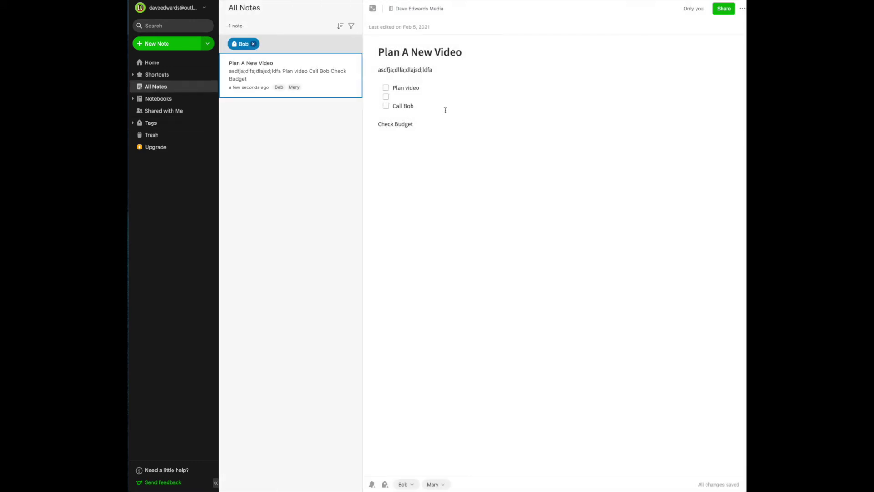
{"action": "left_click", "coordinate": [391, 152]}
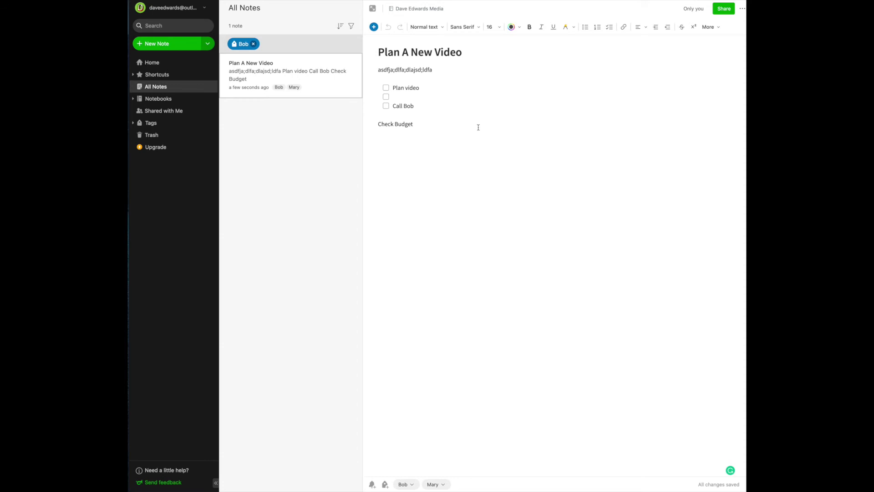
{"action": "type", "text": "$10.00 Printing Expense"}
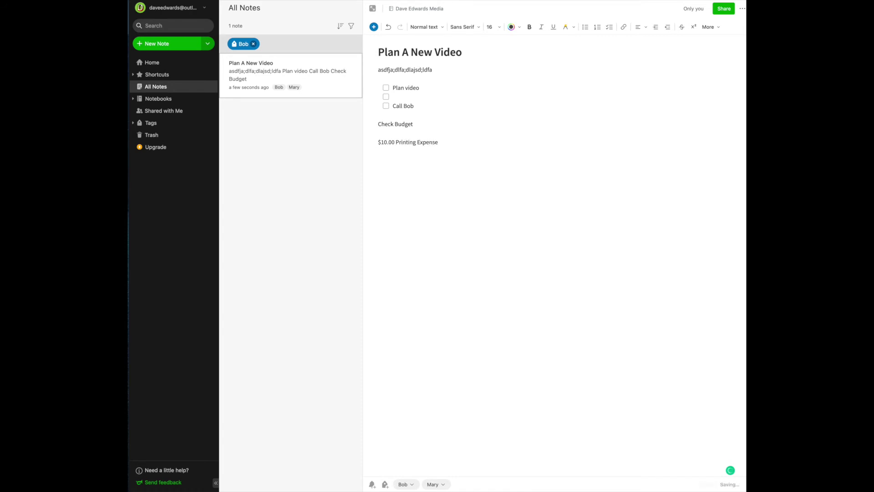
{"action": "key", "text": "Return"}
Create a new 'Expenses' tag on the note next to Bob and Mary
{"action": "left_click", "coordinate": [384, 484]}
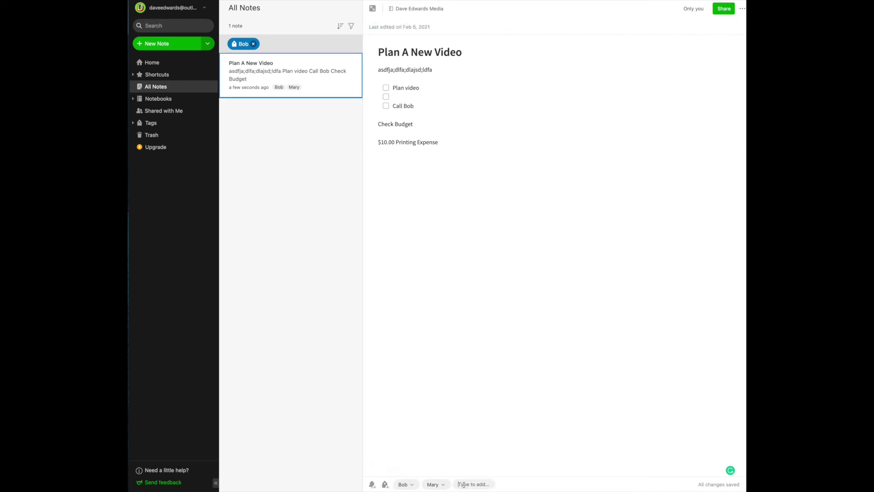
{"action": "type", "text": "Expenses"}
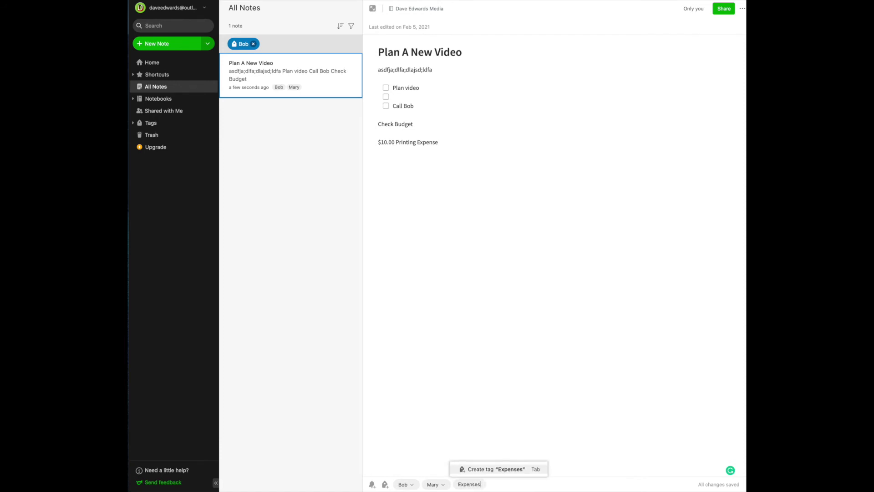
{"action": "key", "text": "Return"}
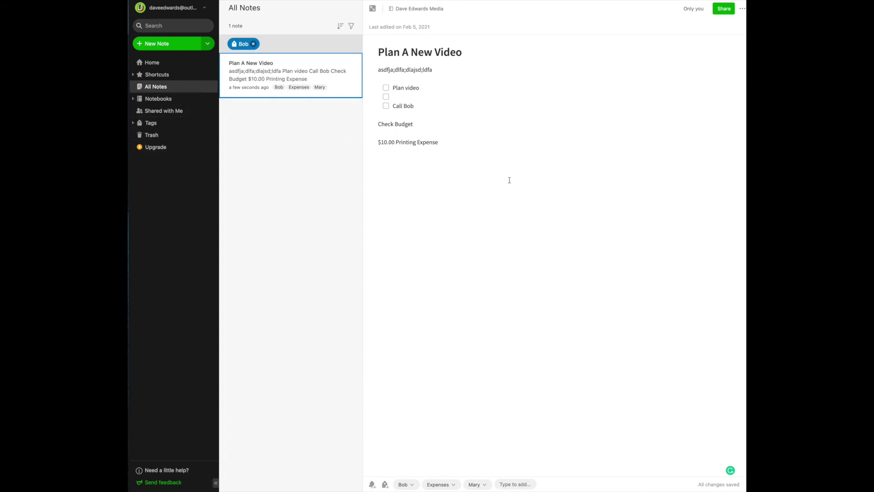
Filter All Notes by the Expenses tag from the Tags list to show only Plan A New Video
{"action": "left_click", "coordinate": [152, 124]}
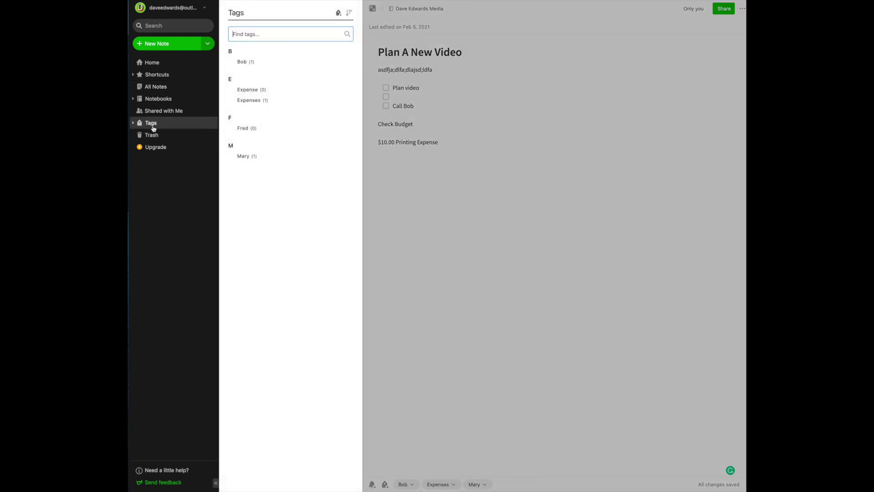
{"action": "left_click", "coordinate": [250, 101]}
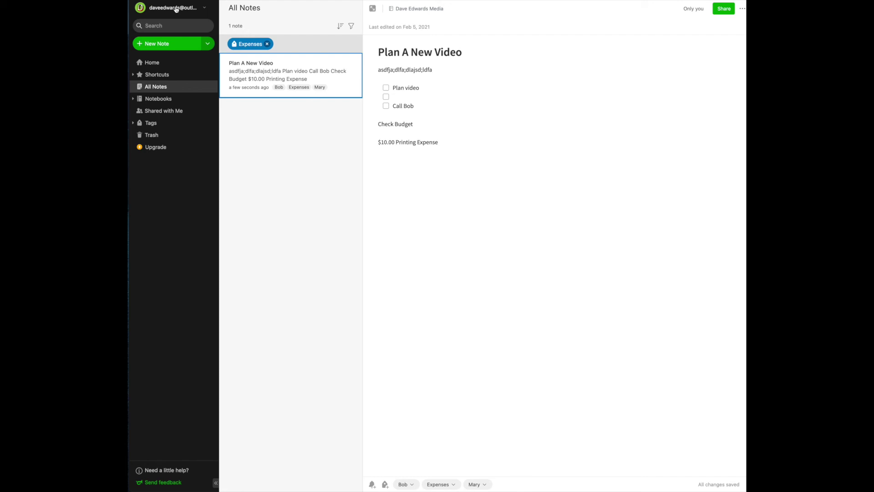
Open Account info from the account menu to see the Basic level, 60 MB remaining and the note-emailing address
{"action": "left_click", "coordinate": [176, 9]}
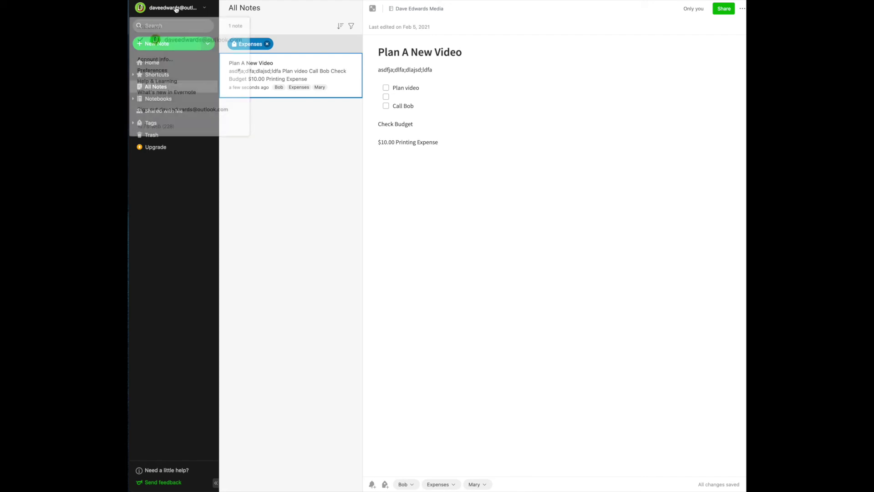
{"action": "left_click", "coordinate": [167, 63]}
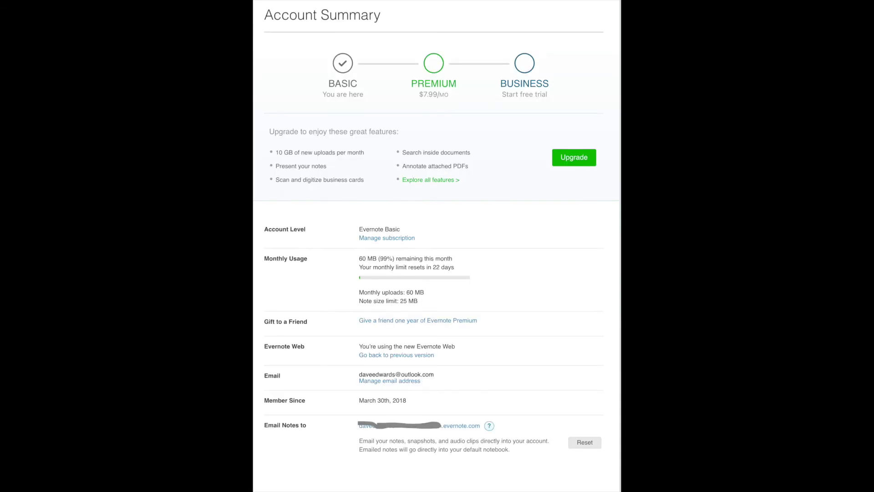